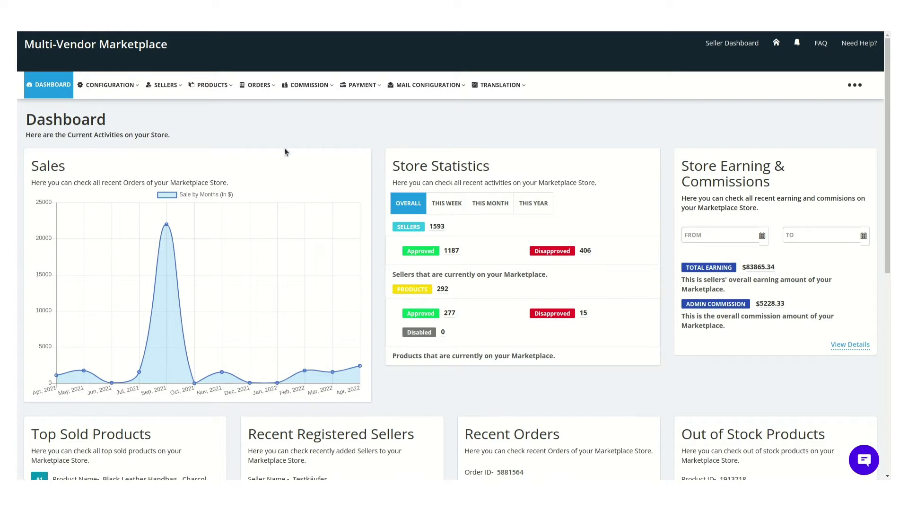
Turn on 'Allow sellers to set a minimum purchase amount for orders' in General Configuration, save, and open Instructions.
click(106, 94)
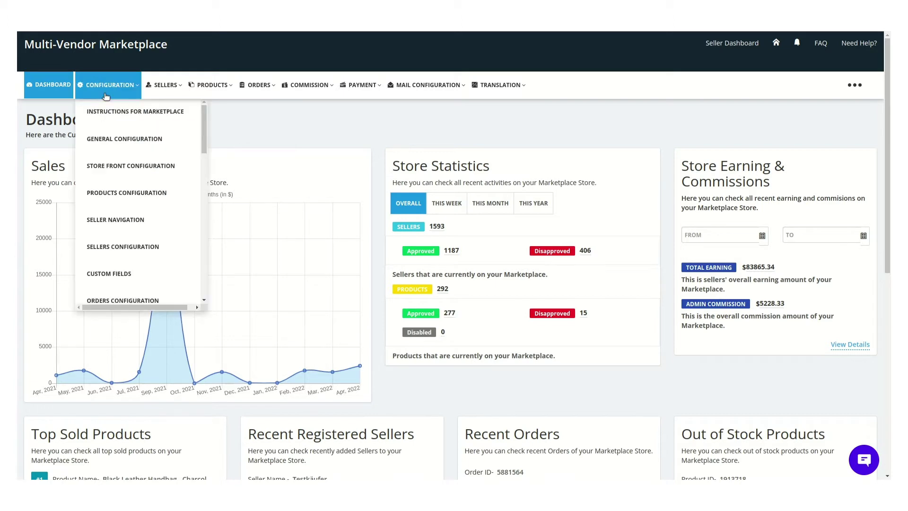
click(103, 138)
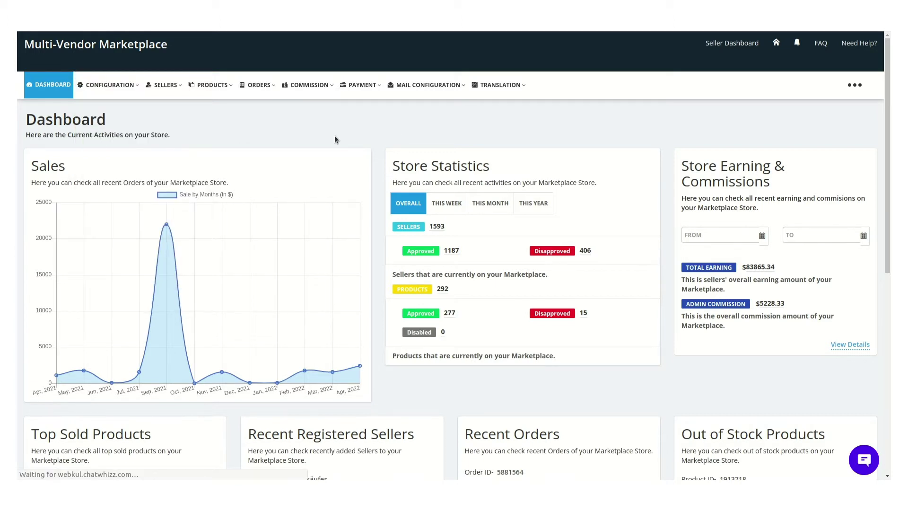
scroll(151, 279, down, 5)
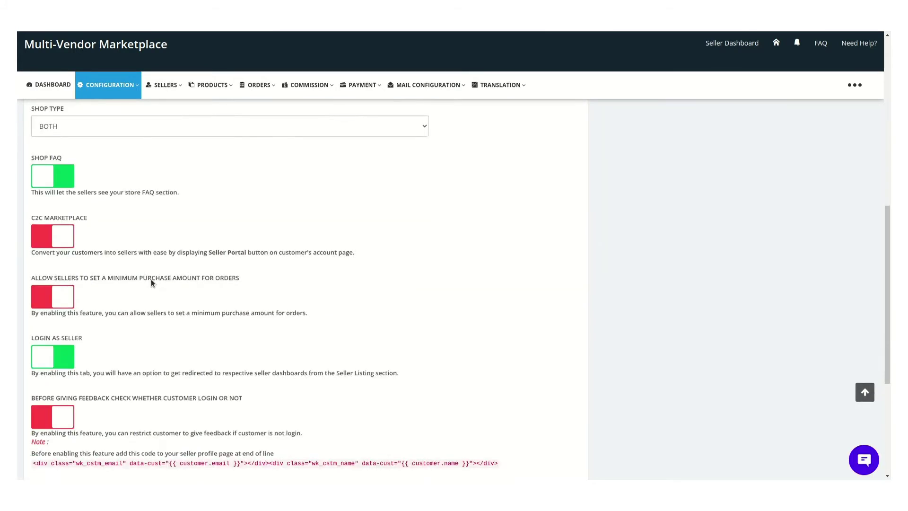
scroll(151, 282, down, 1)
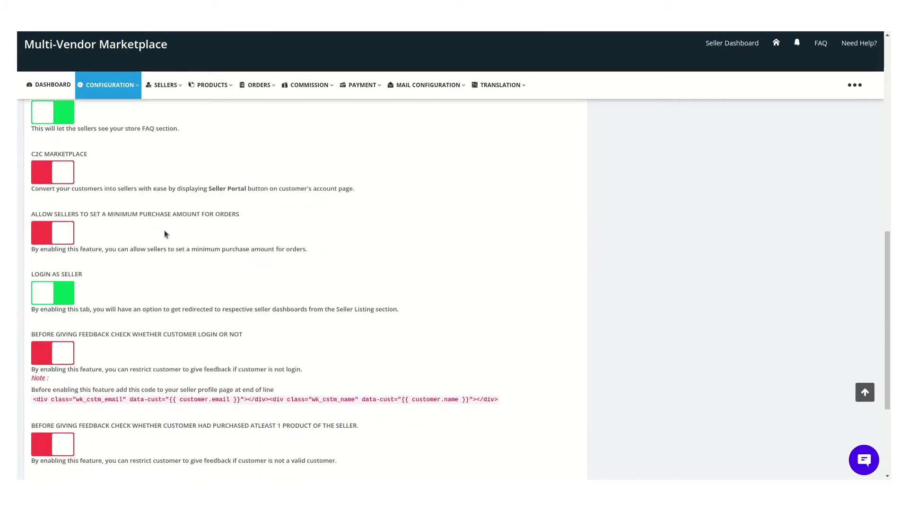
click(68, 242)
scroll(281, 272, down, 3)
click(57, 427)
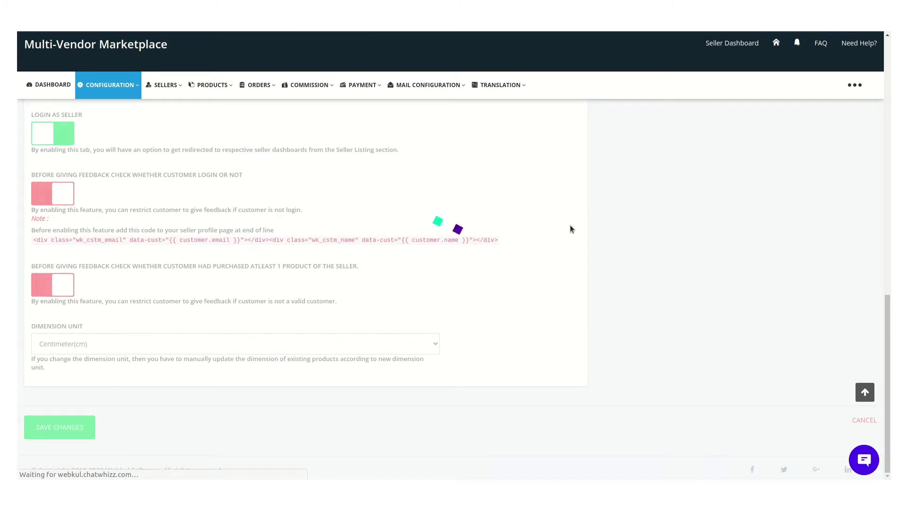
mouse_move(108, 88)
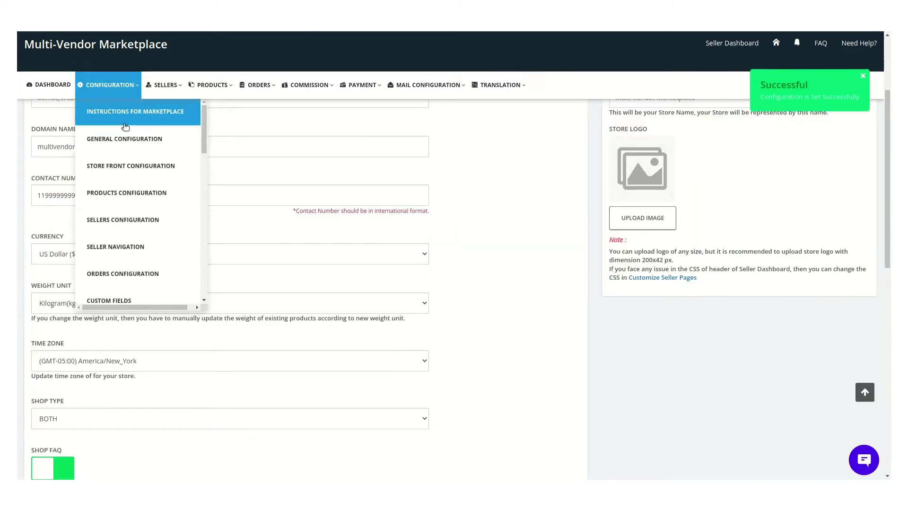
click(125, 115)
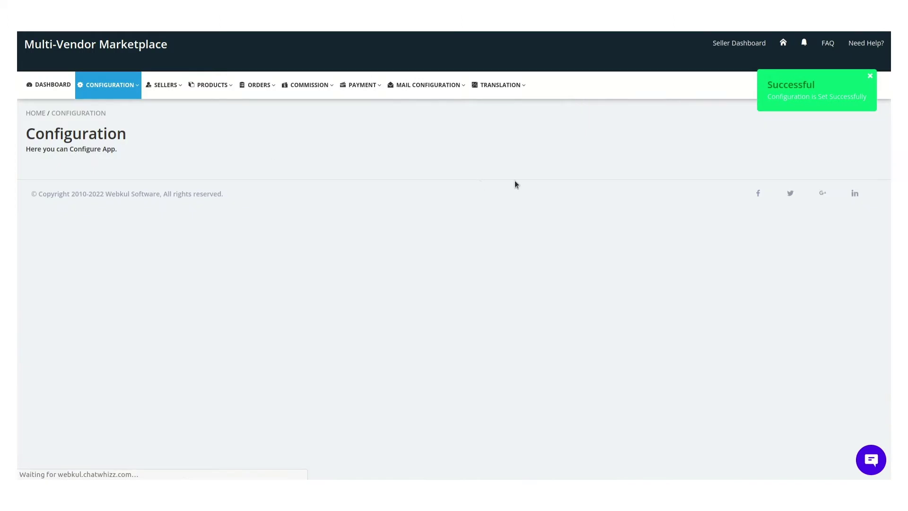
Find 'Seller's Minimum Purchase Amount for Orders' and copy its cart-template.liquid snippet, then go to Themes.
key(ctrl+f)
text(order)
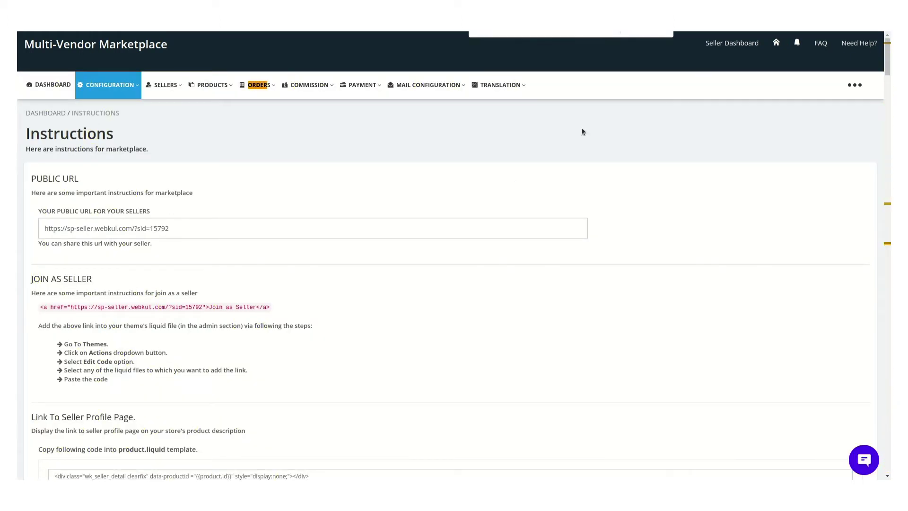
click(654, 34)
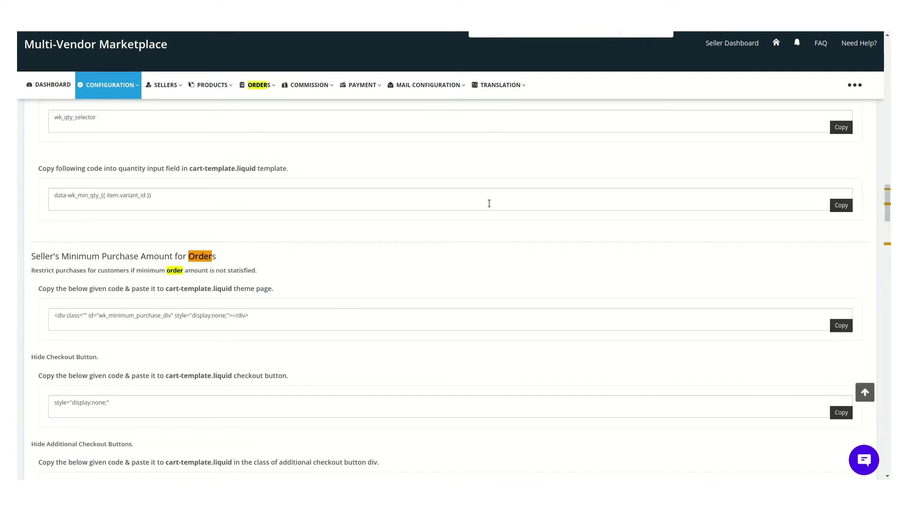
scroll(488, 203, down, 3)
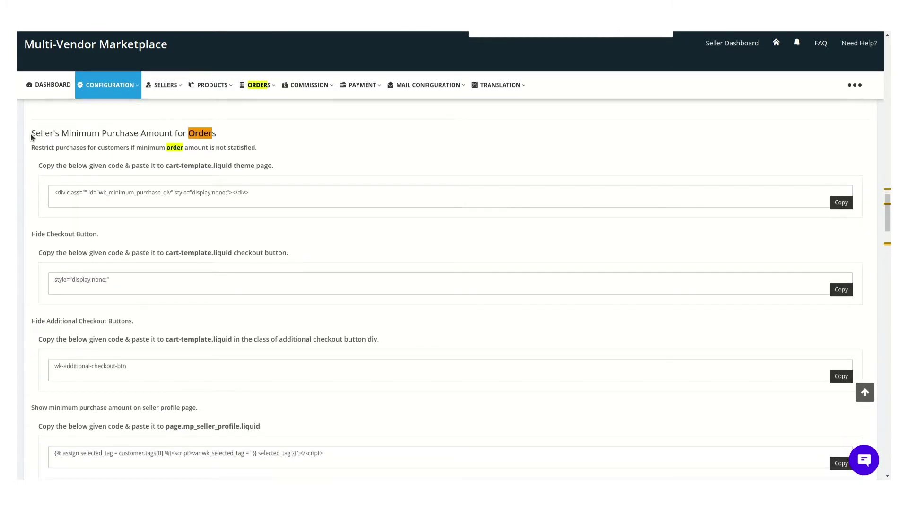
drag(32, 134, 358, 416)
scroll(255, 361, down, 3)
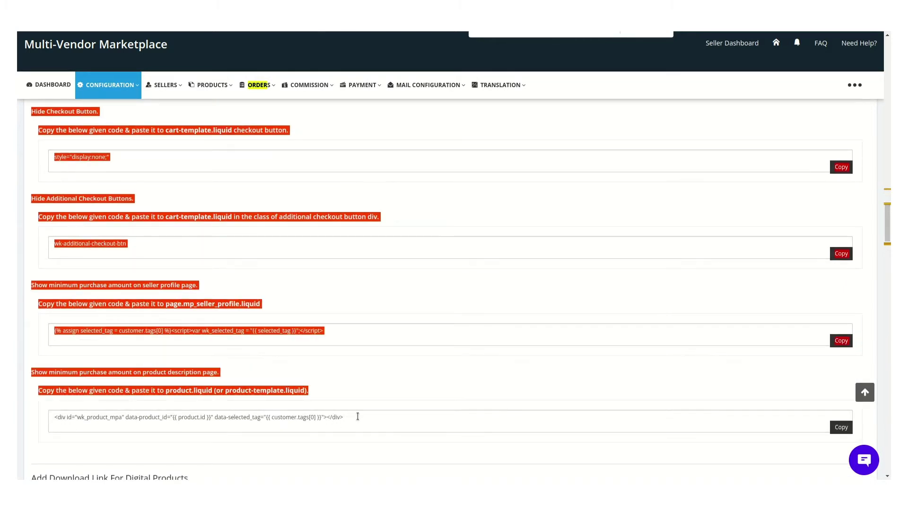
click(348, 381)
scroll(347, 381, up, 4)
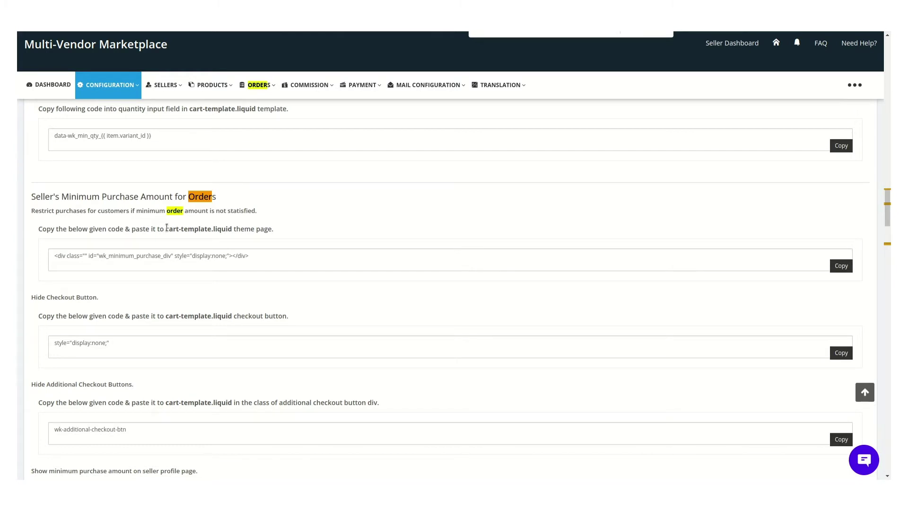
click(660, 33)
click(840, 265)
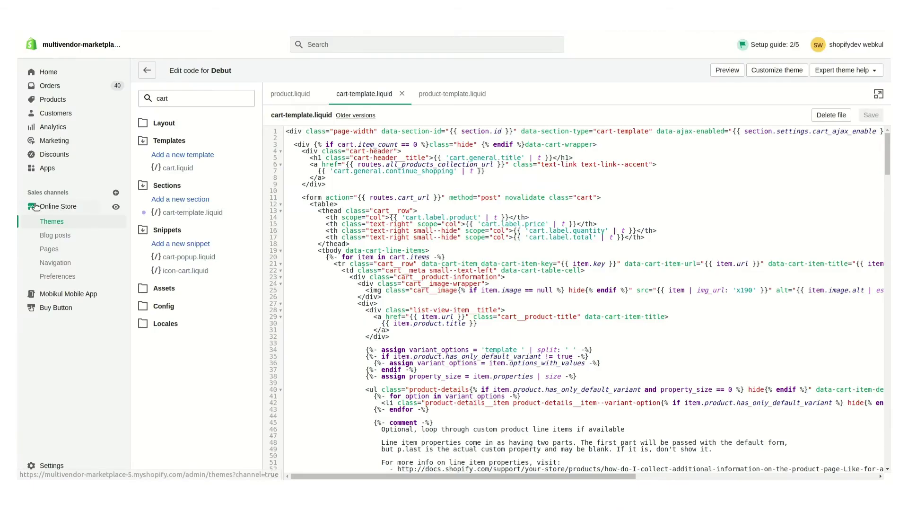
click(37, 206)
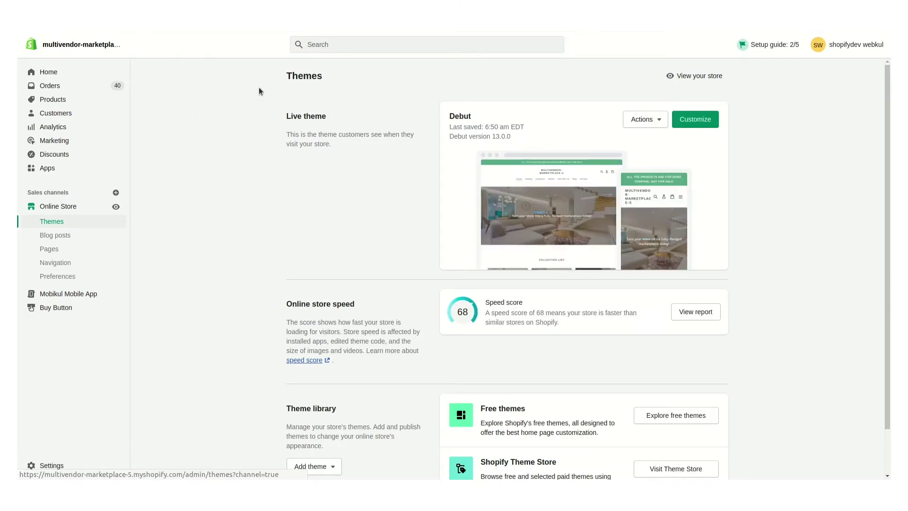
Edit the Debut theme's code and open cart-template.liquid by filtering files for 'cart-'.
click(645, 119)
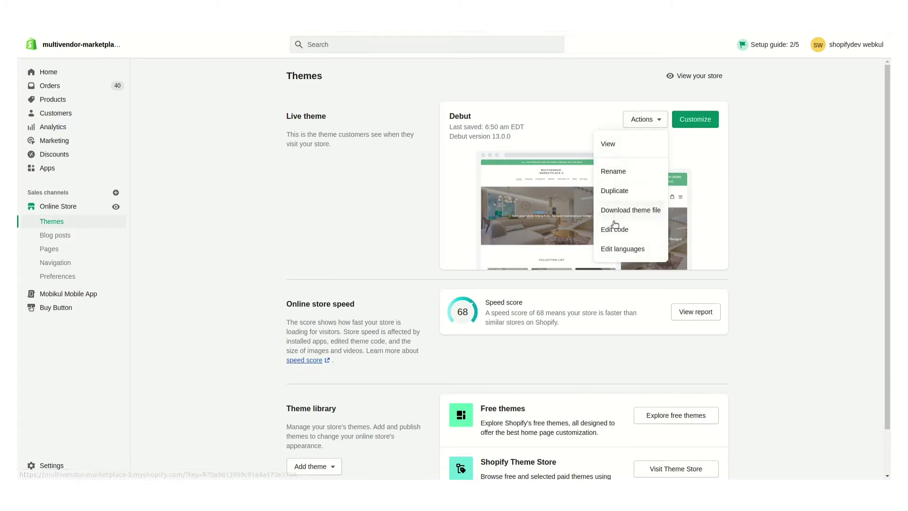
click(615, 229)
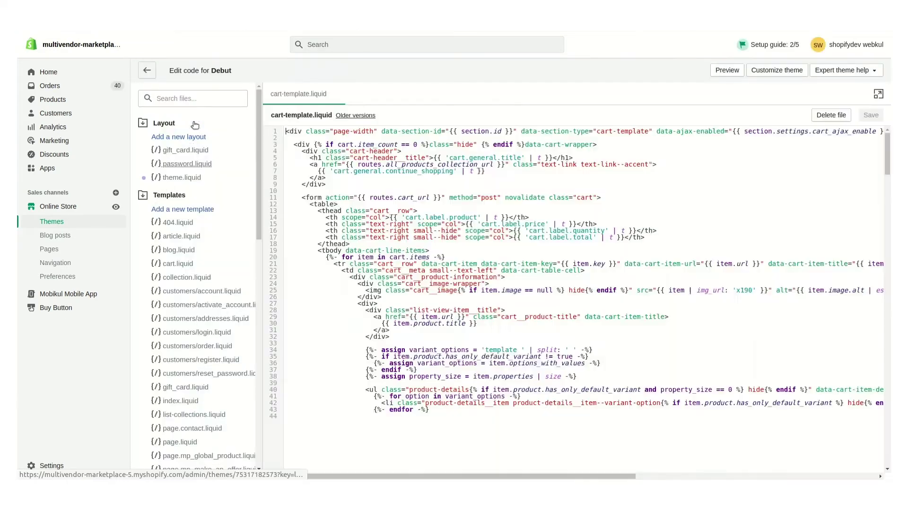
click(197, 98)
text(cart)
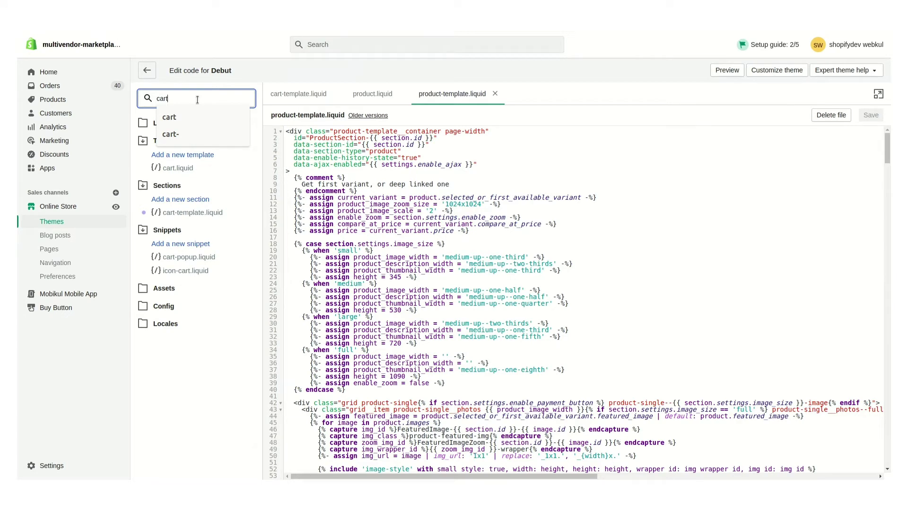
text(-)
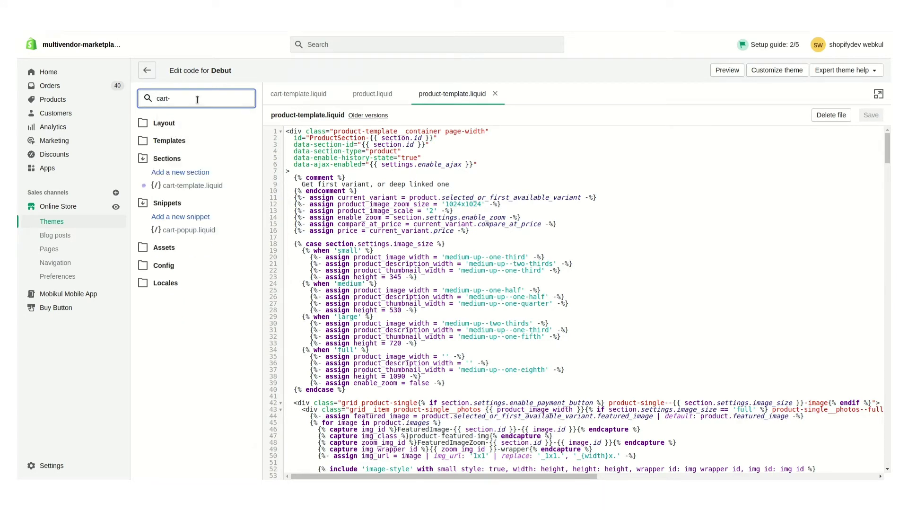
click(189, 185)
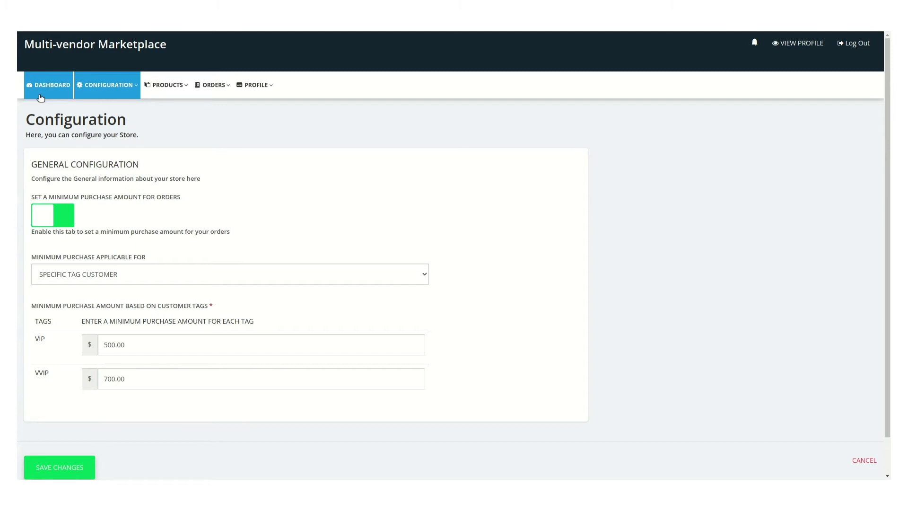
Re-enable the seller minimum purchase amount and make it apply to ALL CUSTOMER.
mouse_move(97, 88)
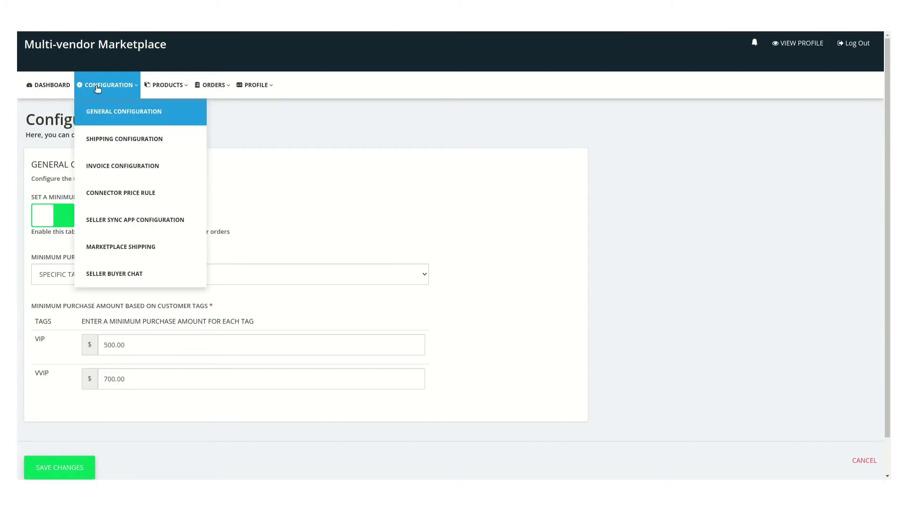
click(124, 113)
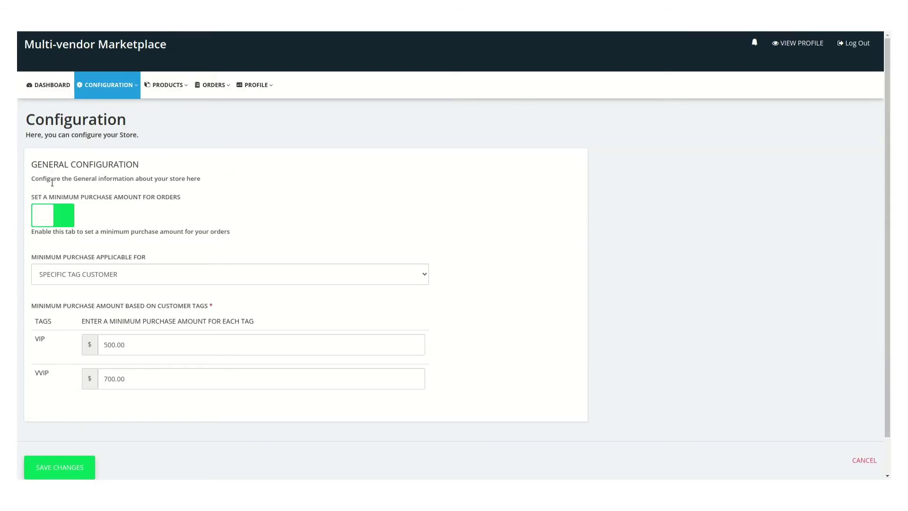
click(39, 216)
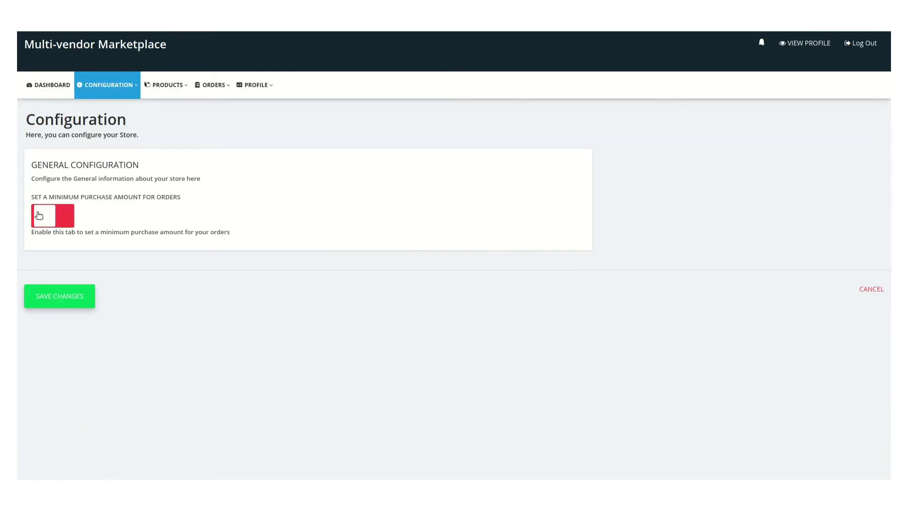
click(64, 217)
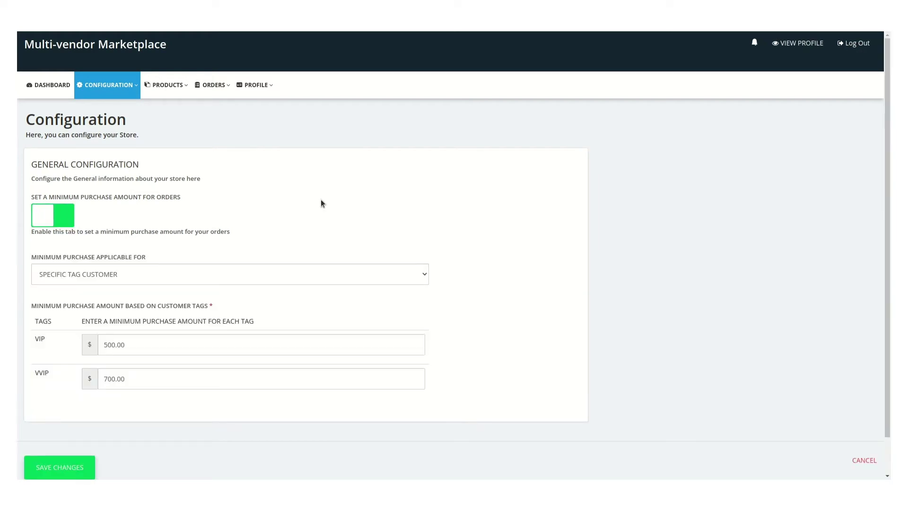
scroll(321, 203, down, 1)
click(92, 234)
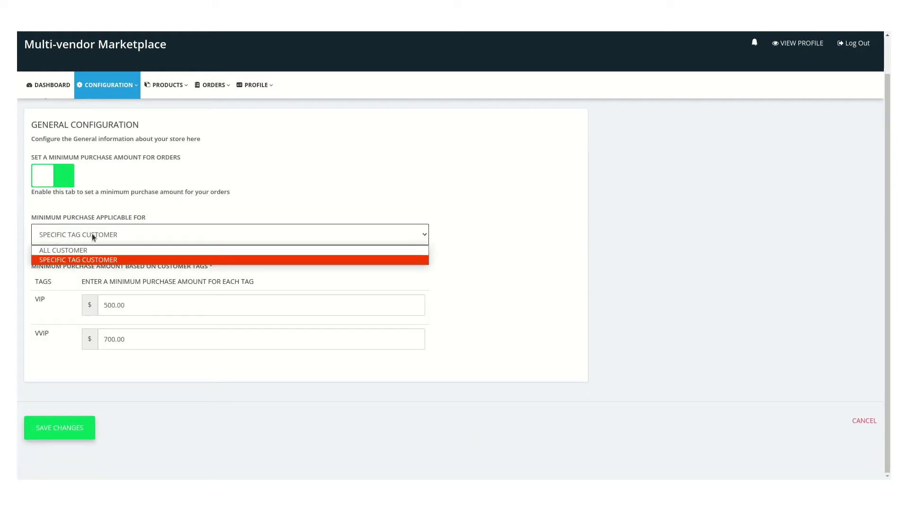
click(73, 251)
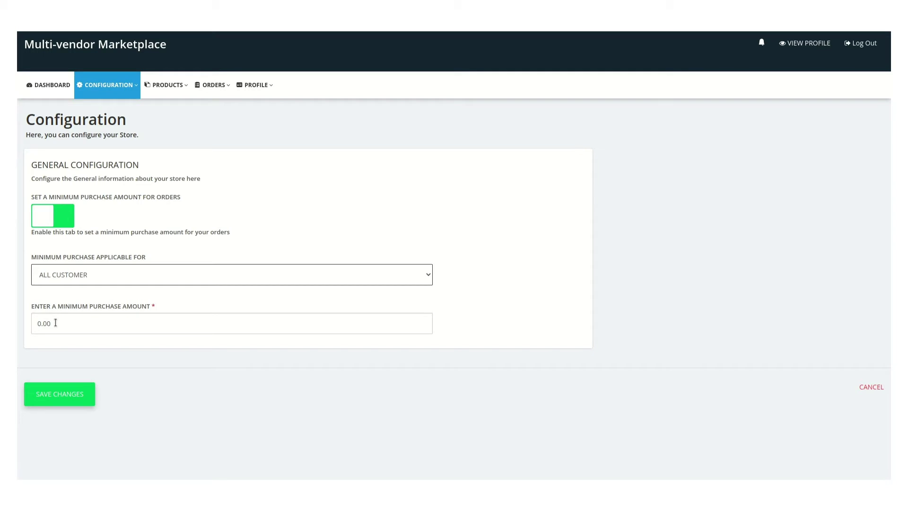
Keep ALL CUSTOMER, replace the 0.00 minimum amount with 500, and save.
click(104, 269)
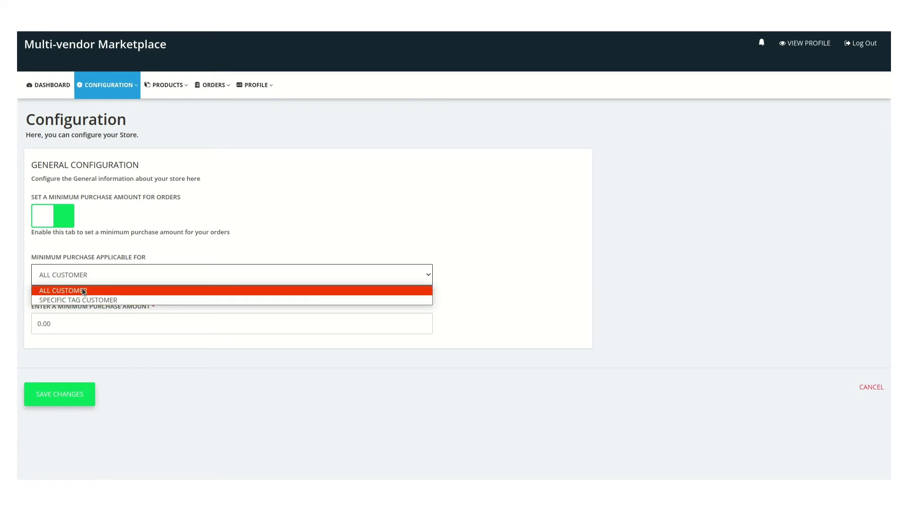
click(83, 290)
click(57, 328)
key(ctrl+a)
key(BackSpace)
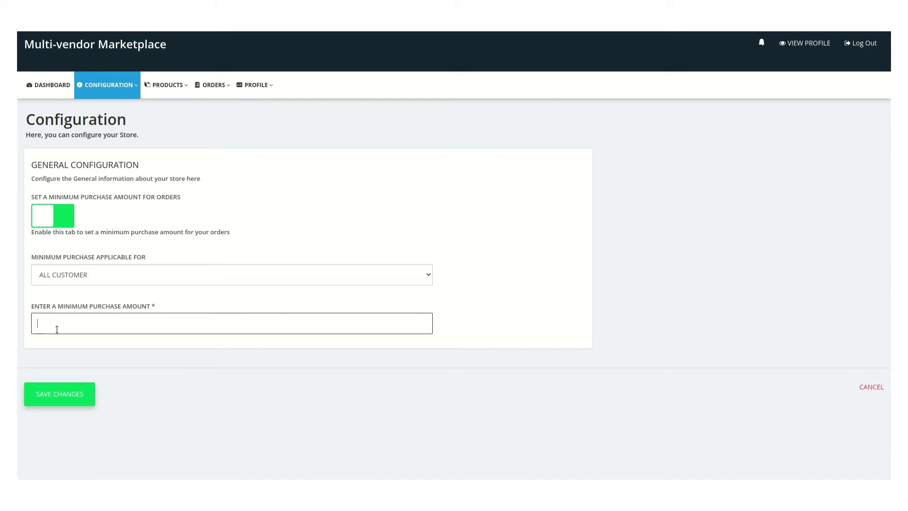
text(500)
click(52, 400)
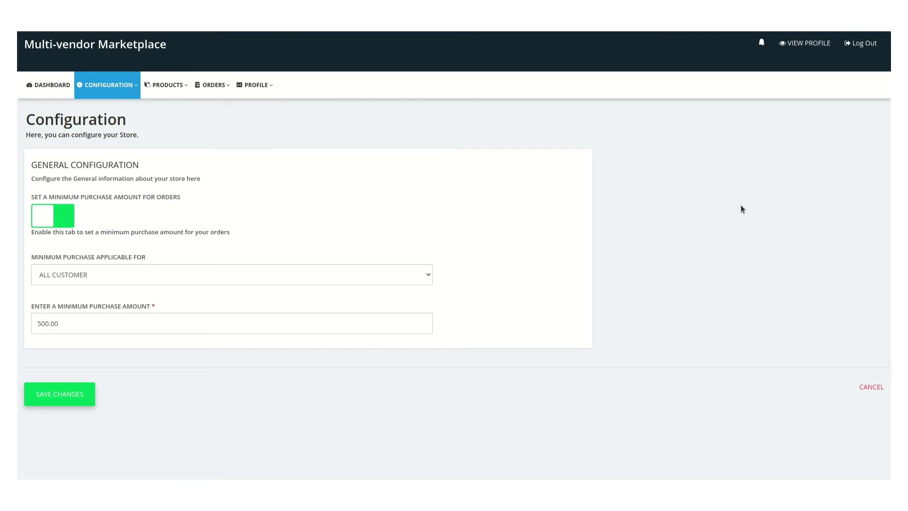
View the Checkered Dress in the storefront and check the cart's Fail checkout condition.
scroll(657, 244, down, 2)
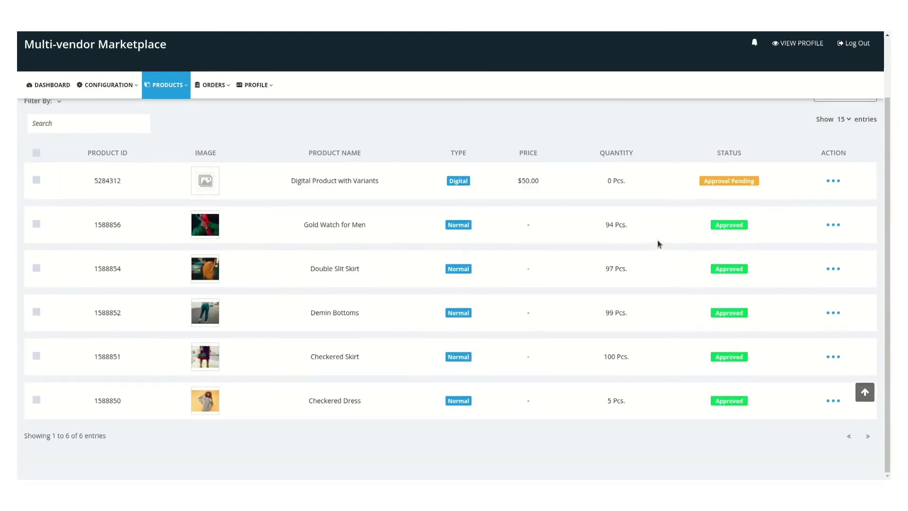
click(833, 400)
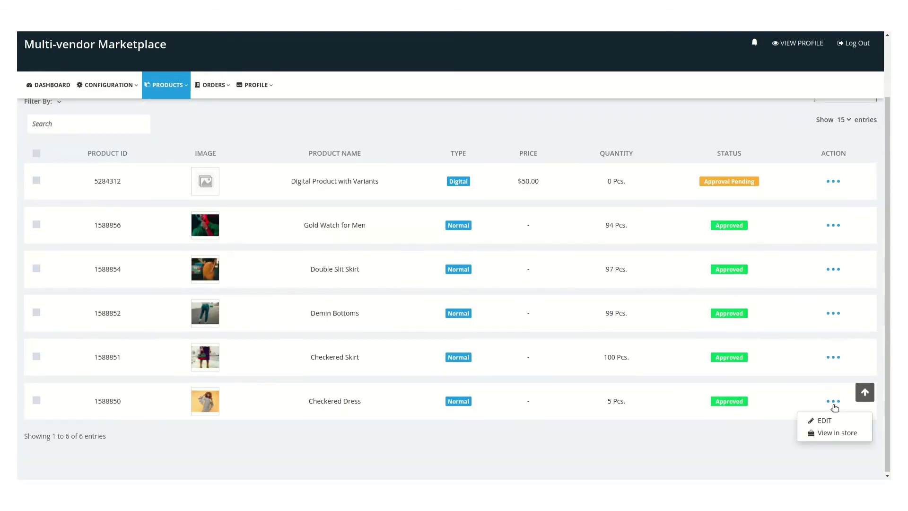
click(826, 433)
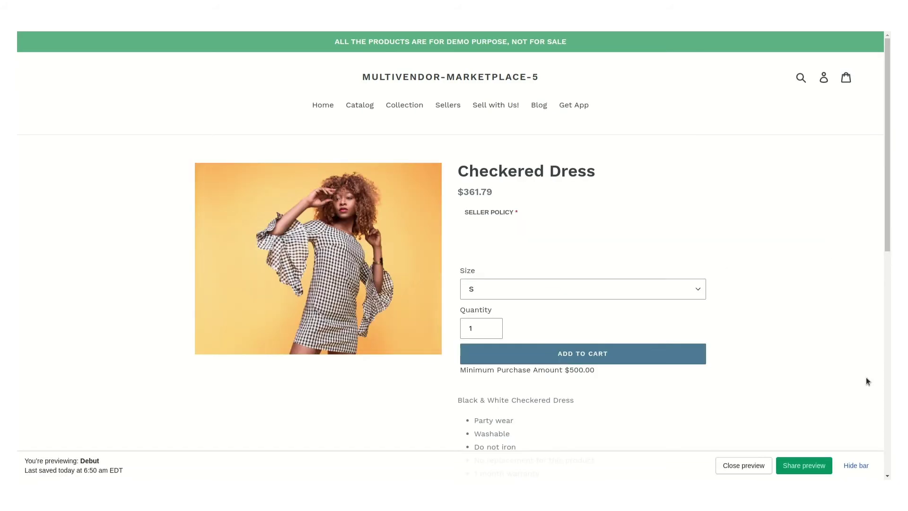
click(855, 465)
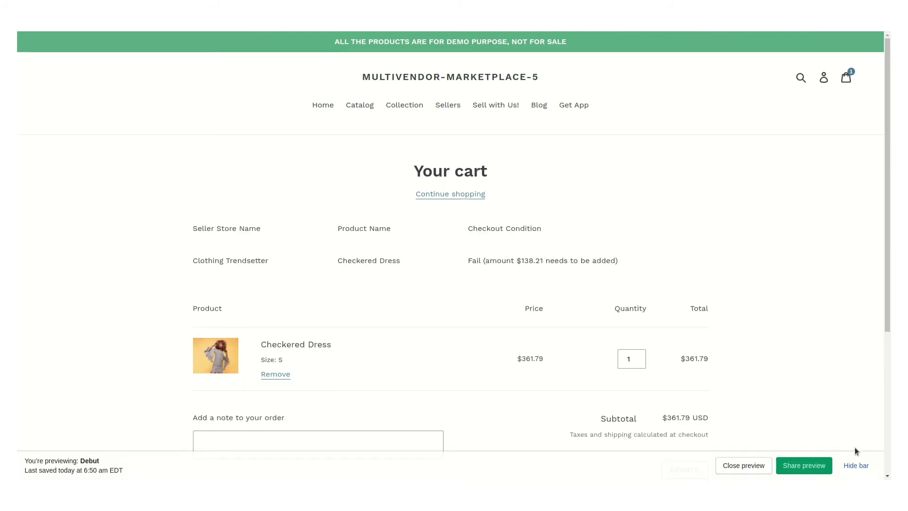
click(856, 465)
scroll(830, 256, down, 2)
scroll(832, 257, down, 1)
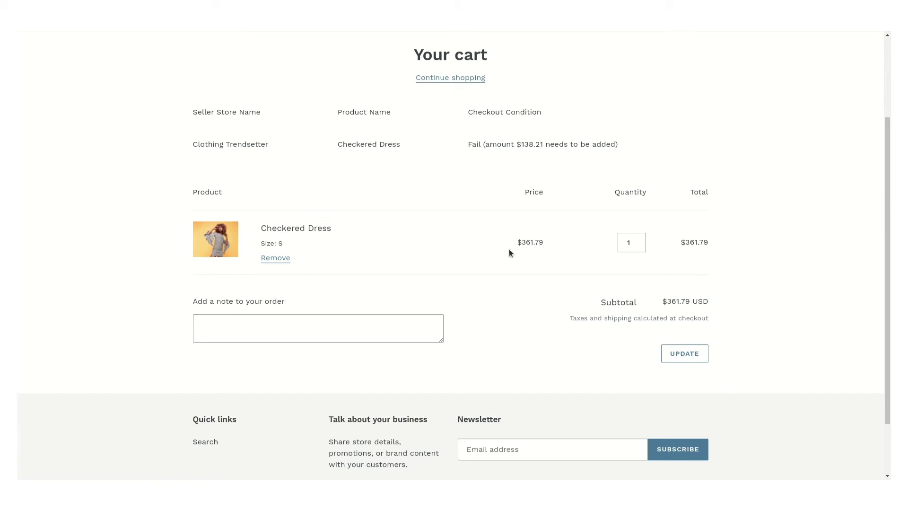
drag(465, 143, 661, 146)
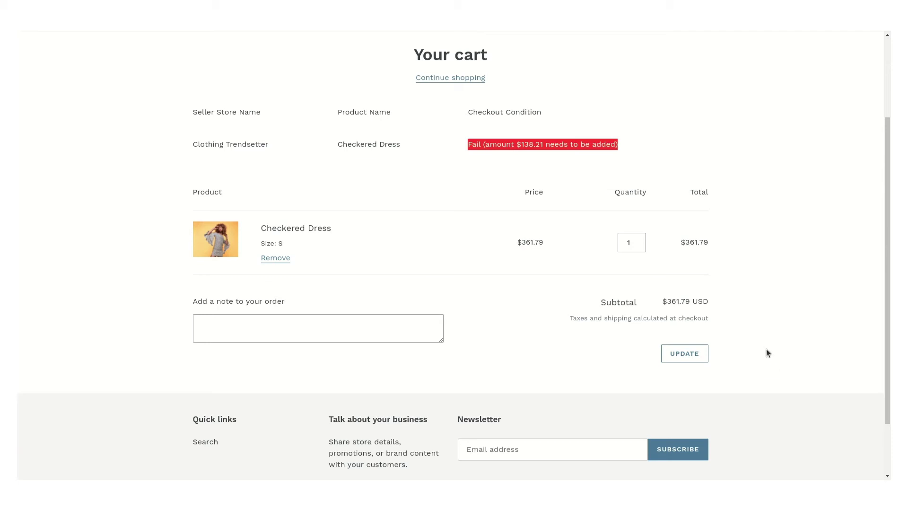
Raise the Checkered Dress quantity to 2 and update the cart, so the condition reads Pass.
click(640, 239)
click(690, 352)
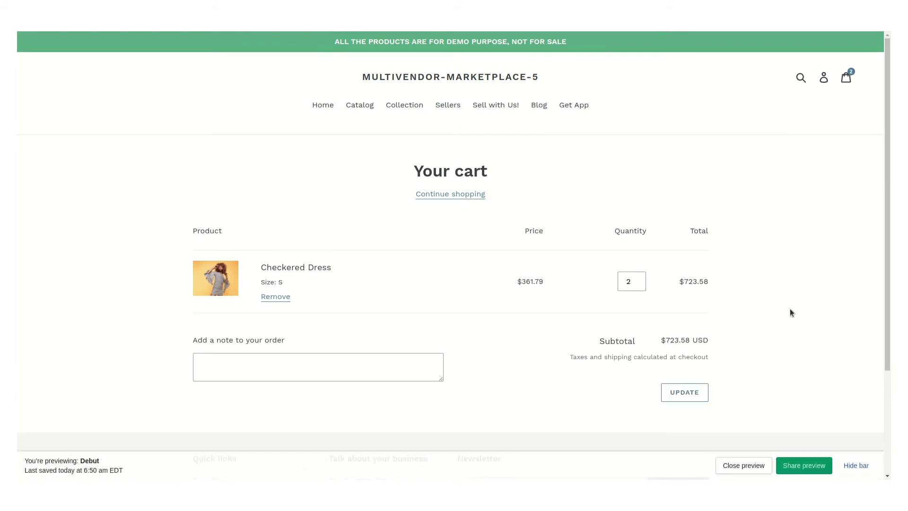
click(855, 465)
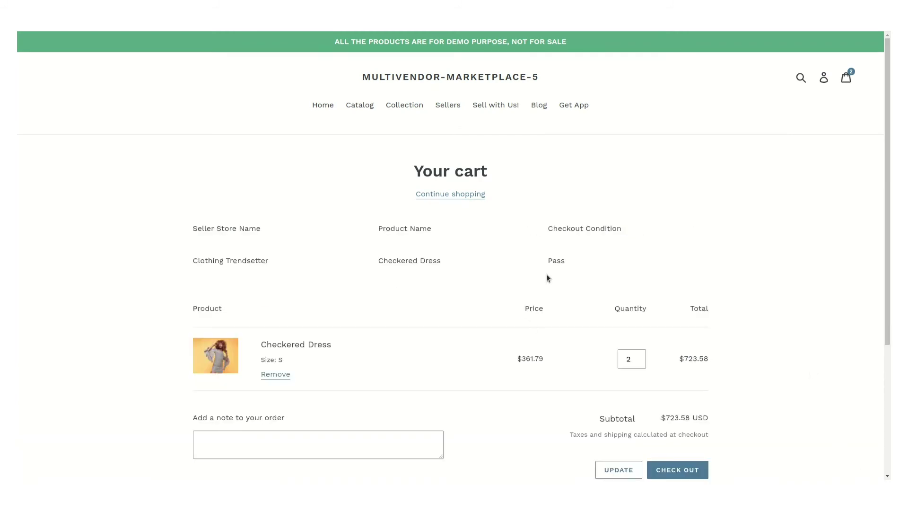
drag(552, 258, 602, 258)
drag(191, 260, 277, 261)
click(276, 260)
scroll(718, 305, down, 3)
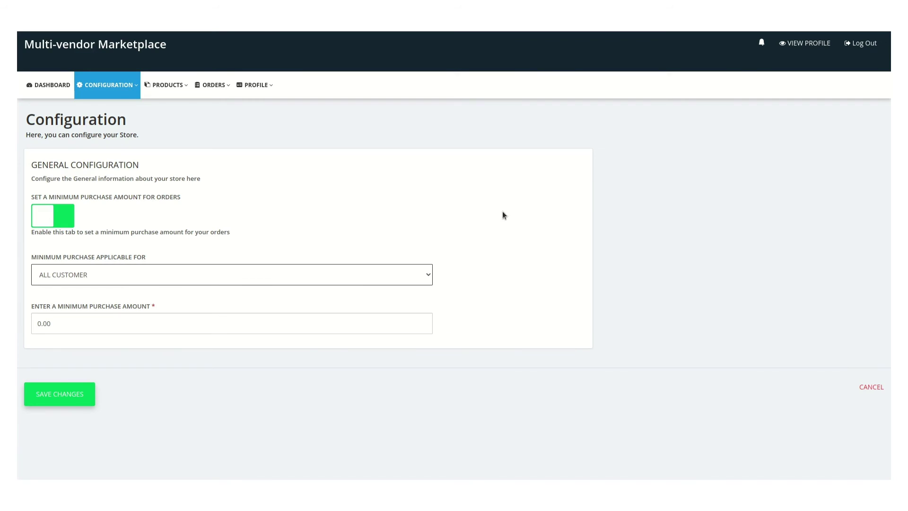
click(178, 274)
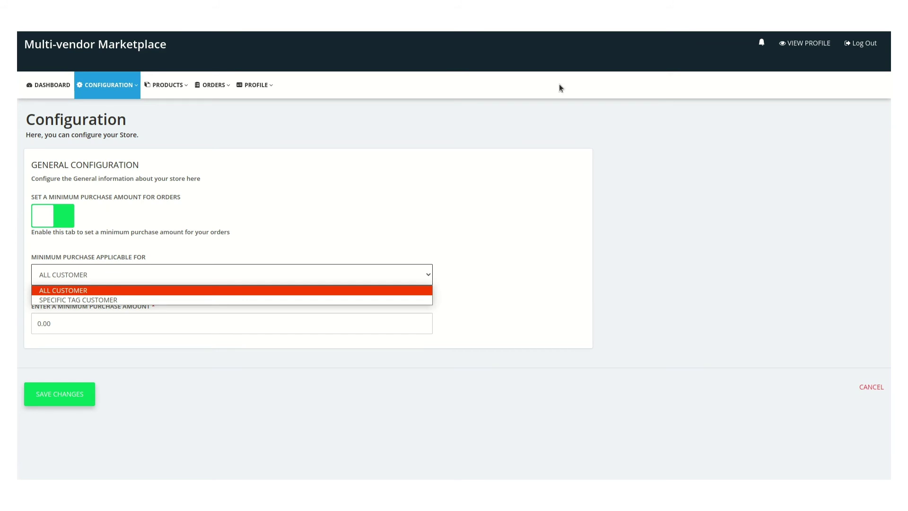
key(Return)
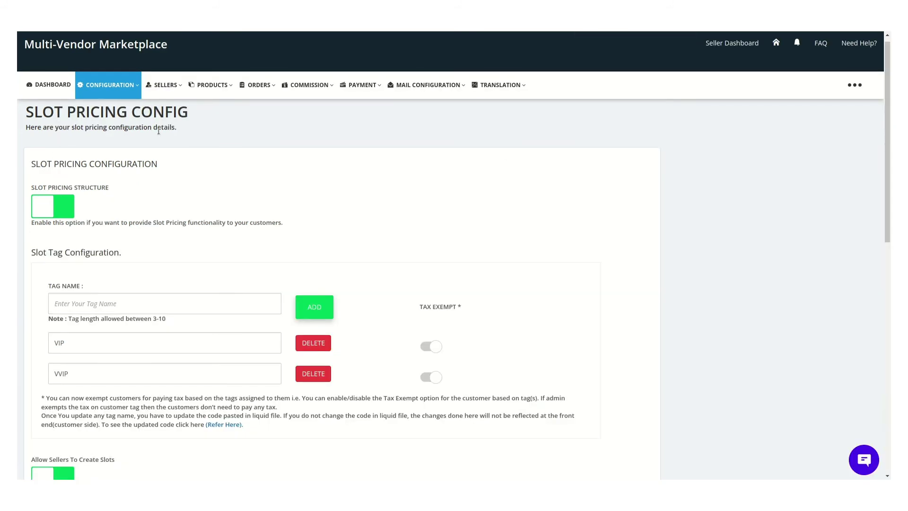
Open the admin's Slot Pricing Configuration and review the VIP and VVIP customer tags.
click(113, 86)
scroll(124, 239, down, 8)
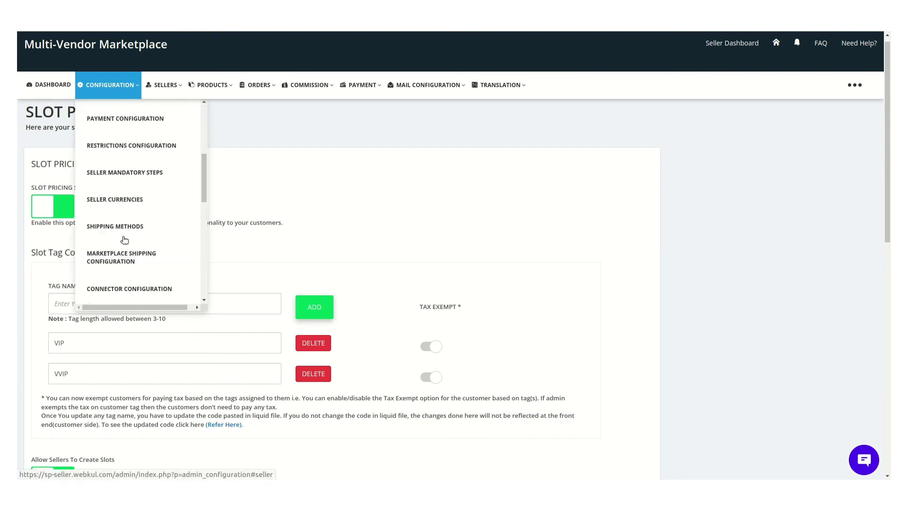
click(132, 182)
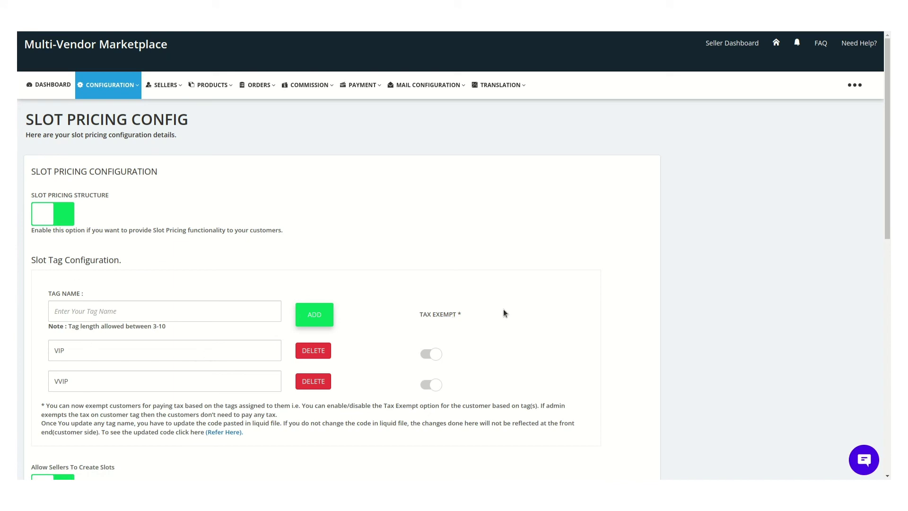
scroll(503, 308, down, 7)
scroll(292, 303, down, 4)
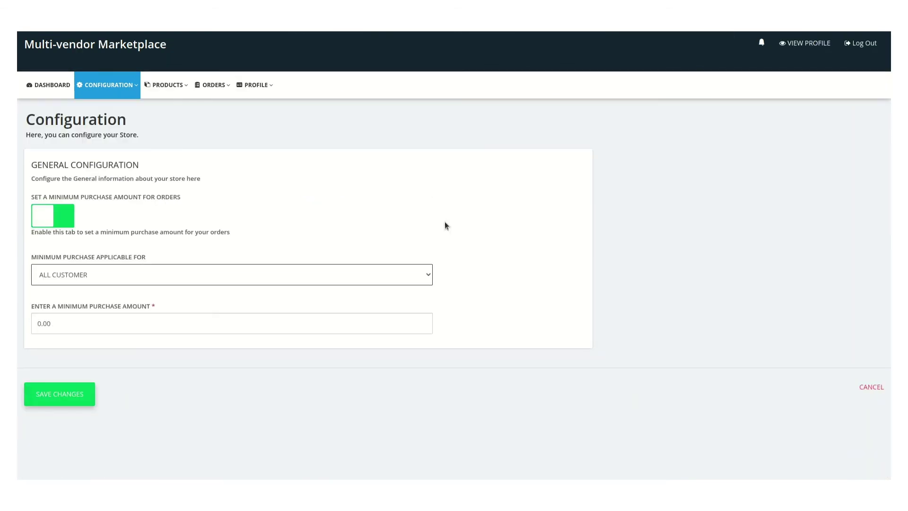
Switch to SPECIFIC TAG CUSTOMER, set VIP to 500 and VVIP to 800, and save.
click(74, 277)
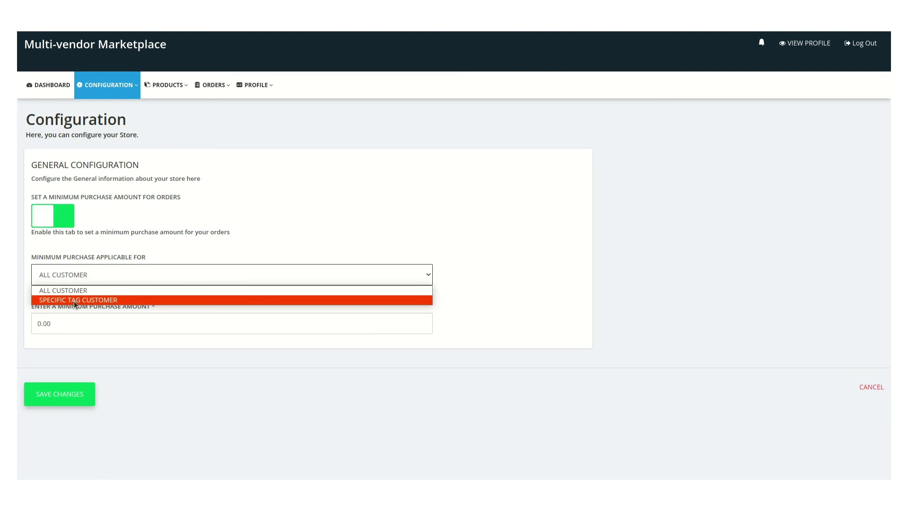
click(73, 300)
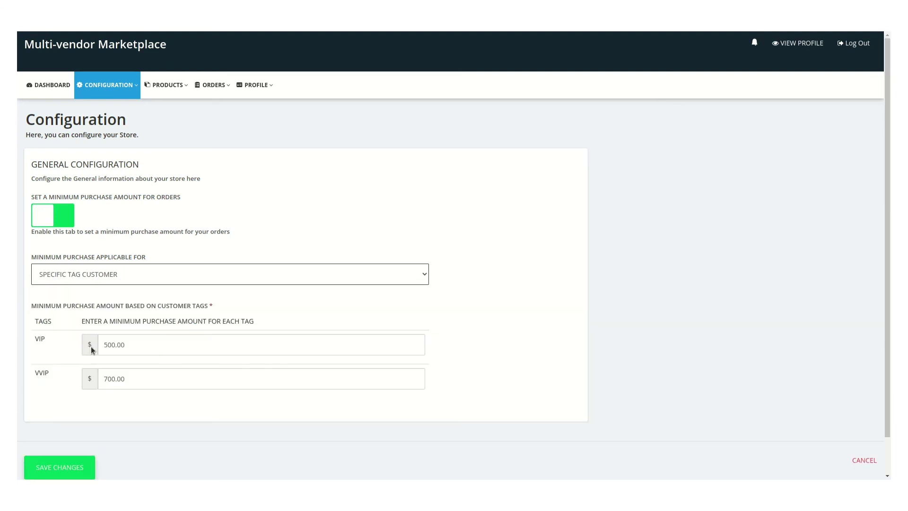
click(131, 346)
double_click(131, 345)
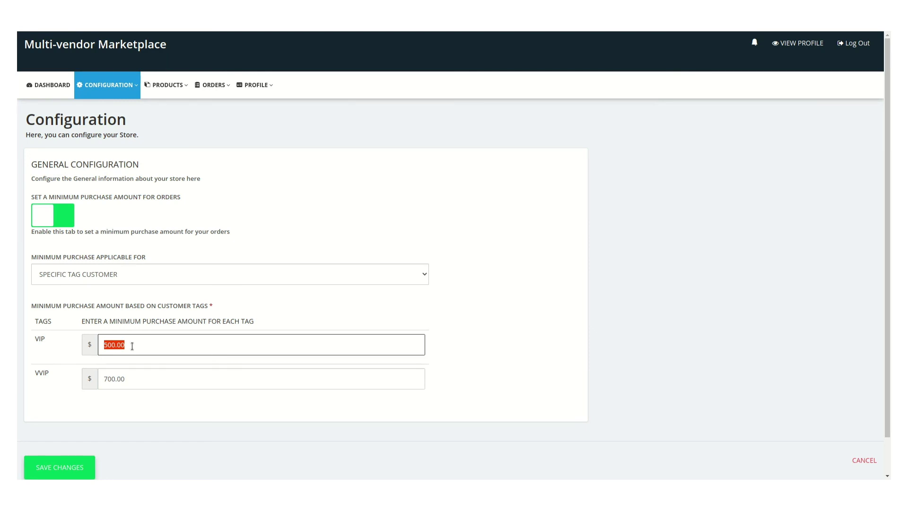
text(500)
double_click(136, 368)
text(800)
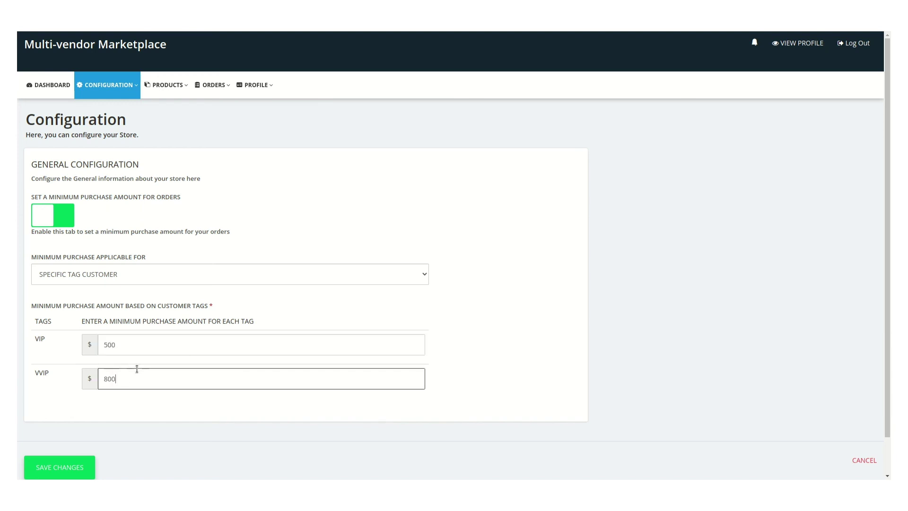
click(52, 466)
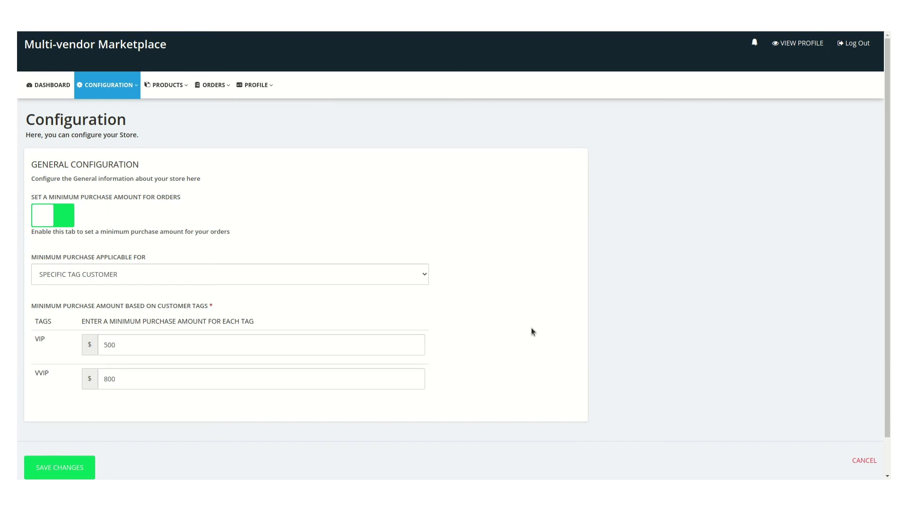